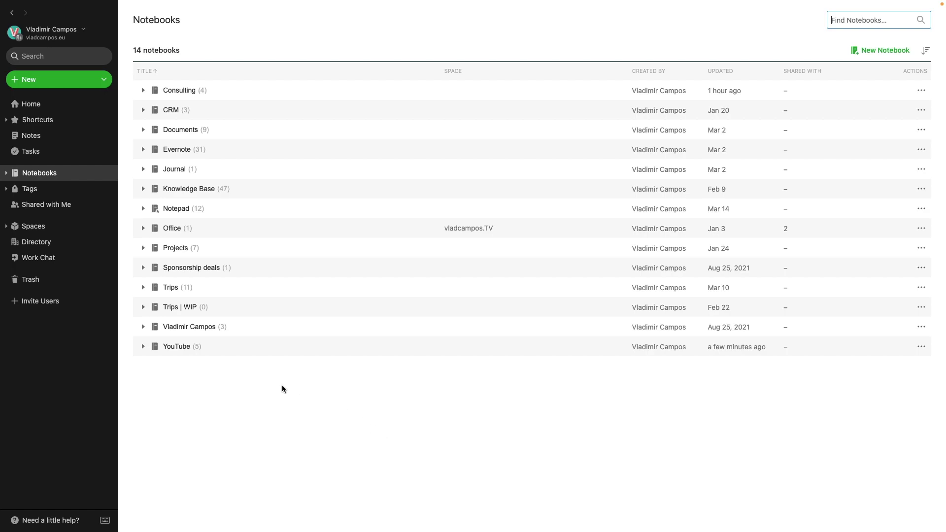
- In the YouTube notebook, create a new blank note titled 'How I do it?'
click(176, 346)
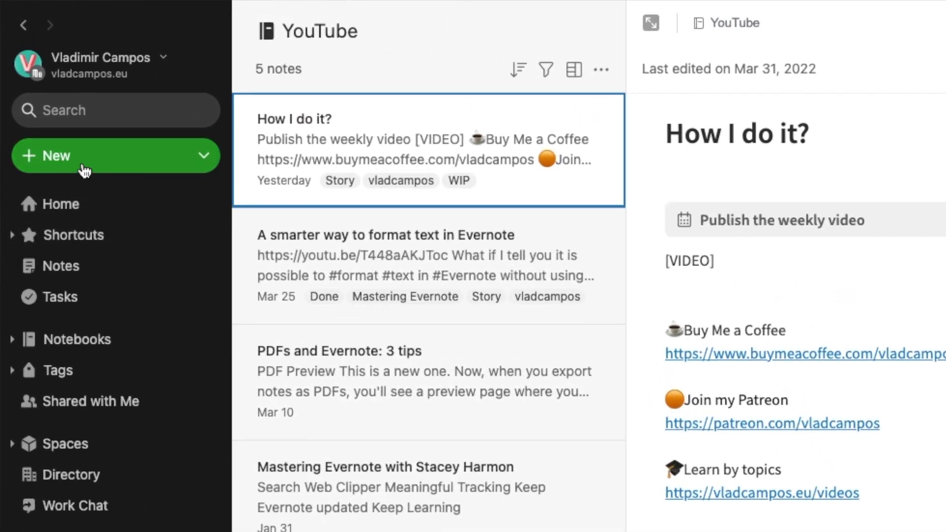
click(84, 169)
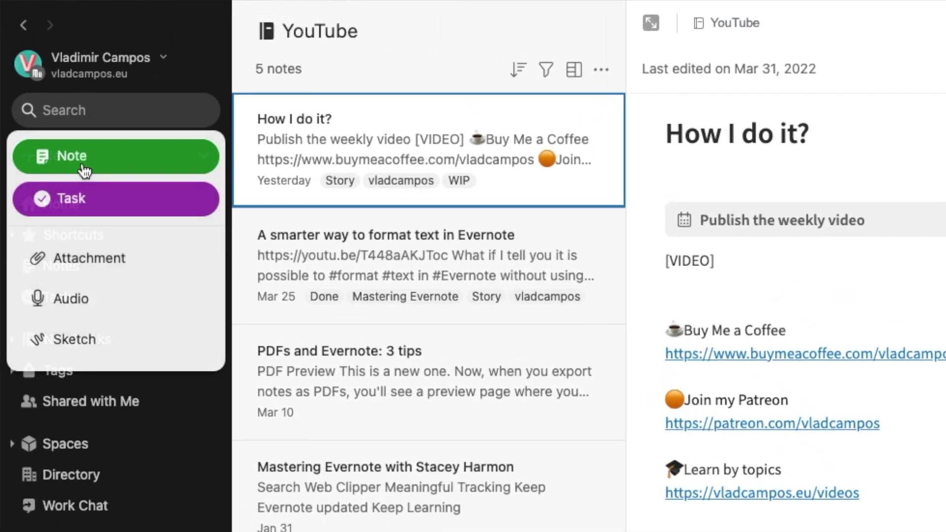
click(117, 169)
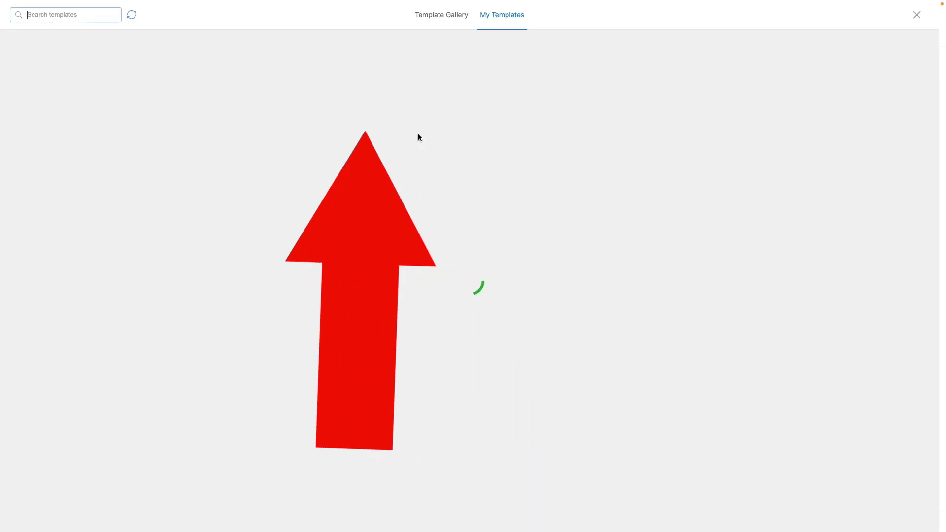
- Apply the YT vladcampos template from My Templates to the 'How I do it?' note
click(377, 145)
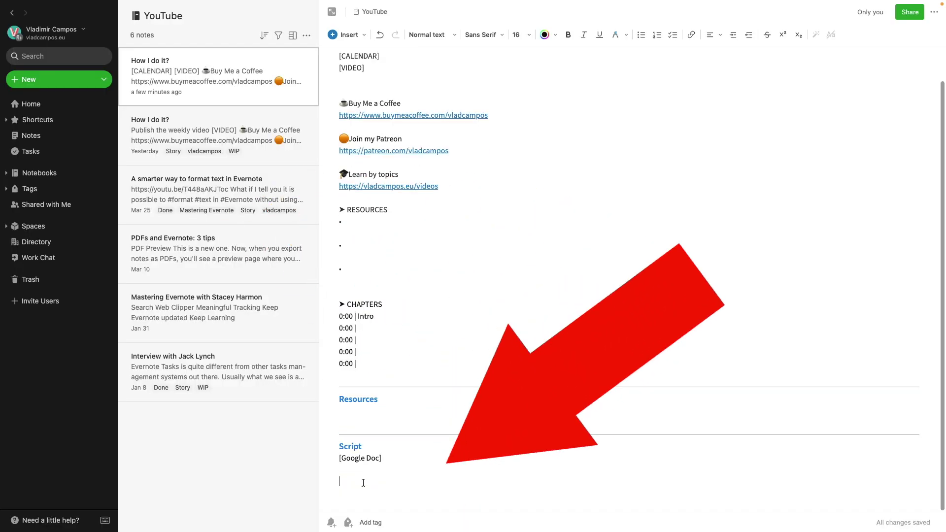
text(b fgdbn)
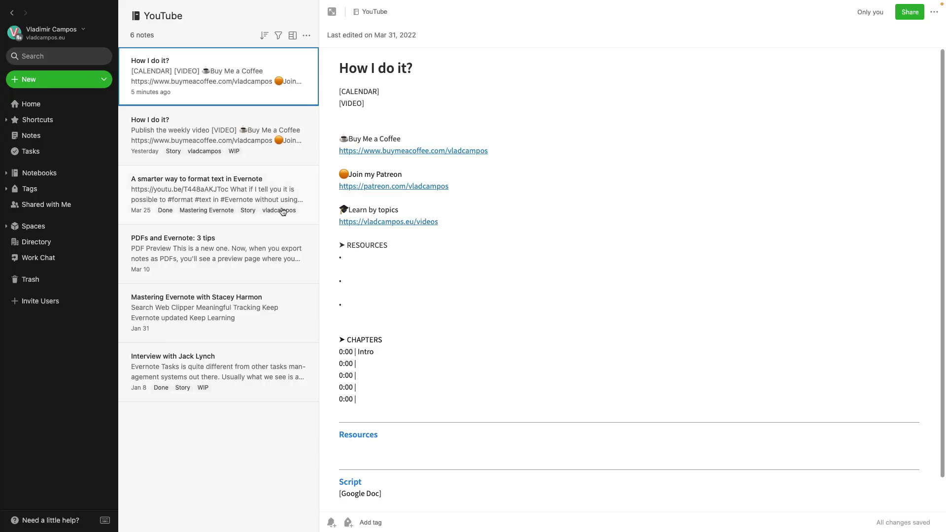
- Check the New menu options, then switch to the Home dashboard with the YT widgets
click(104, 79)
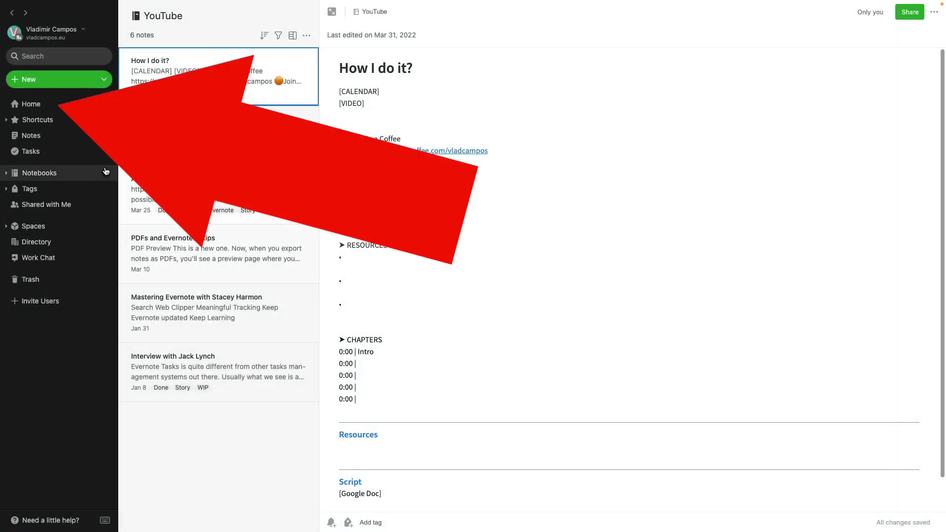
click(36, 105)
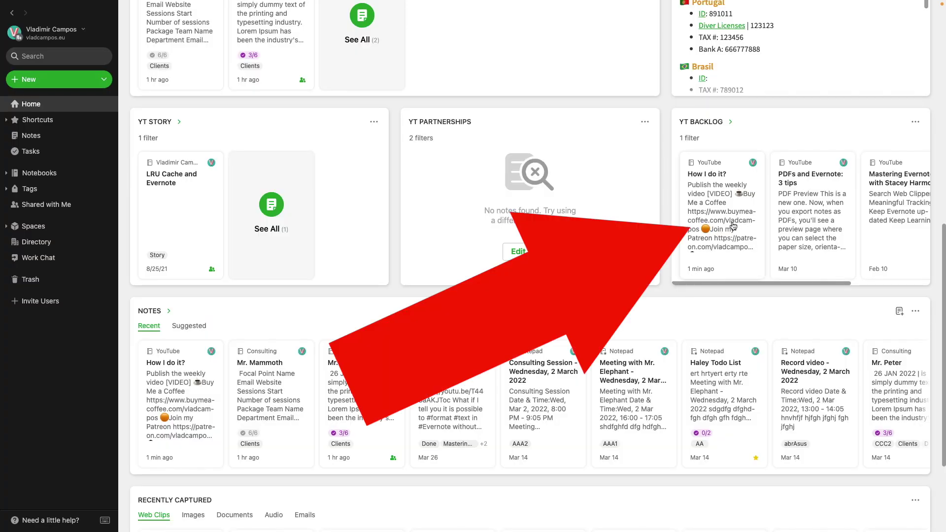
- Open 'How I do it?' from YT Backlog, tag it Story, and return to the Home dashboard
click(733, 225)
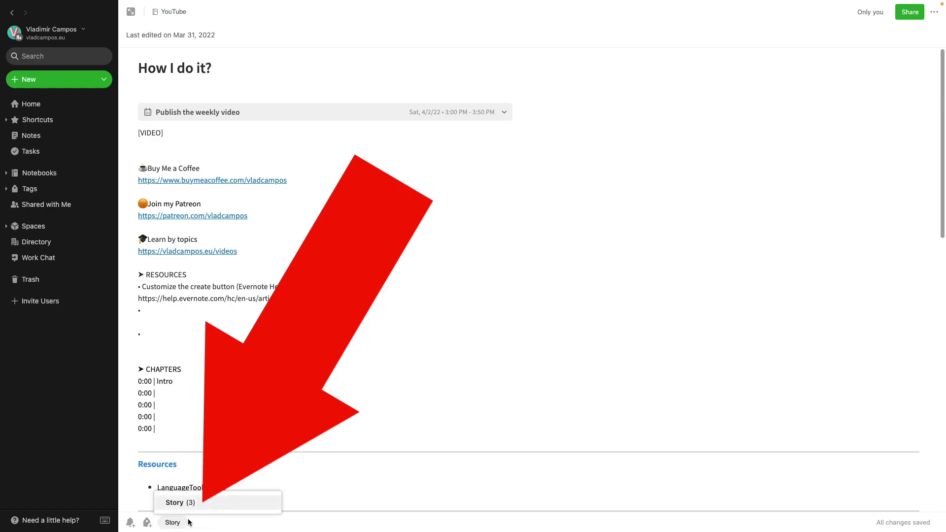
click(180, 505)
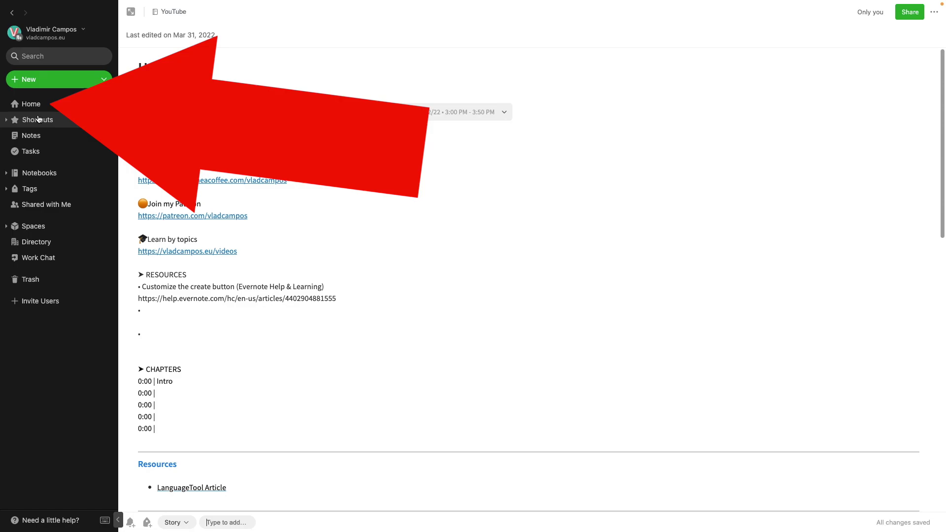
click(39, 110)
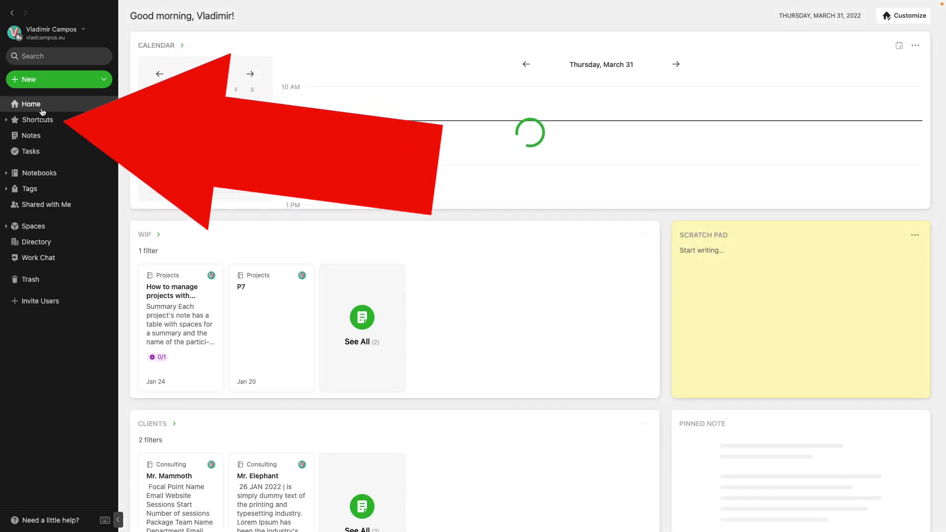
scroll(270, 348, down, 5)
scroll(271, 348, down, 2)
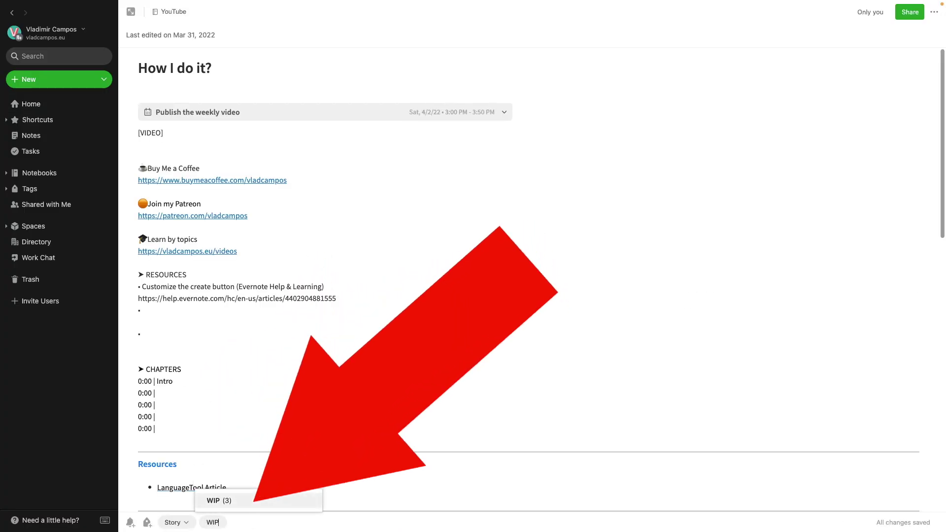
- Add the WIP tag to 'How I do it?' and scroll the Home dashboard to the YT Story widget
click(248, 502)
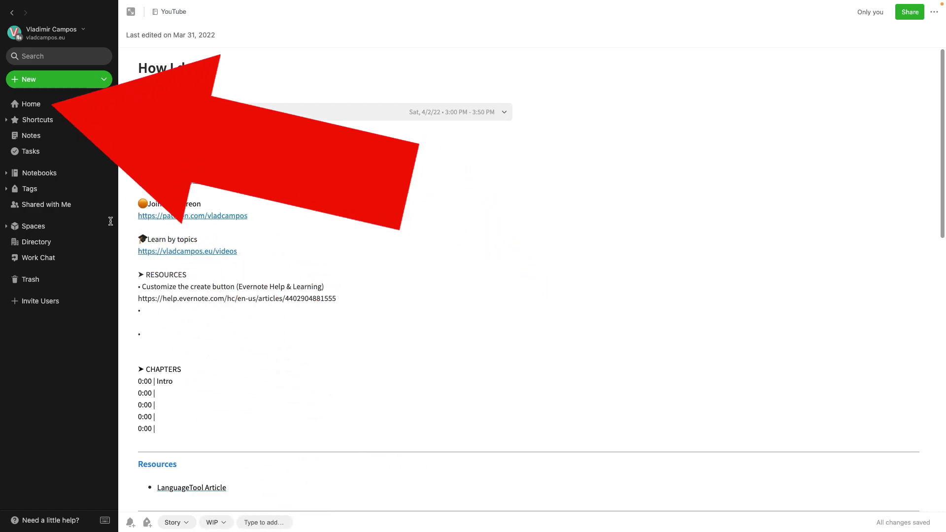
click(31, 103)
scroll(430, 285, down, 5)
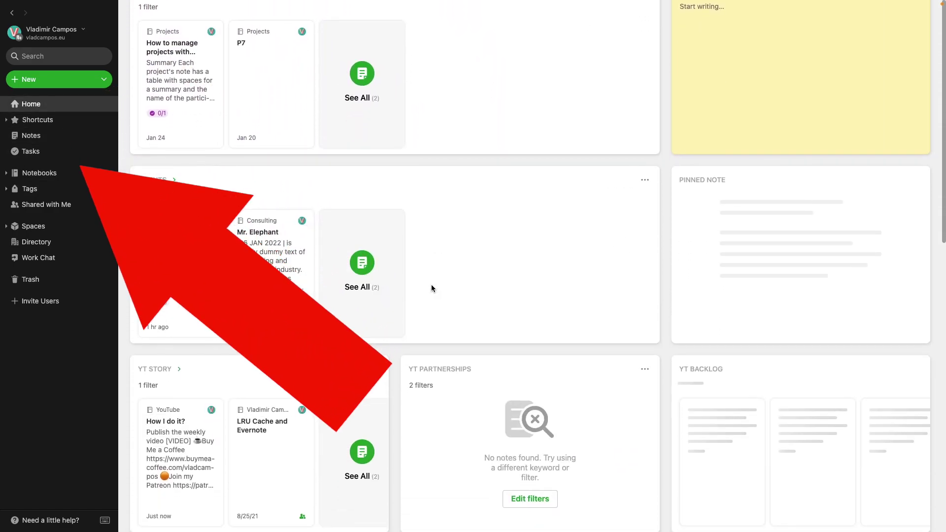
scroll(430, 285, down, 1)
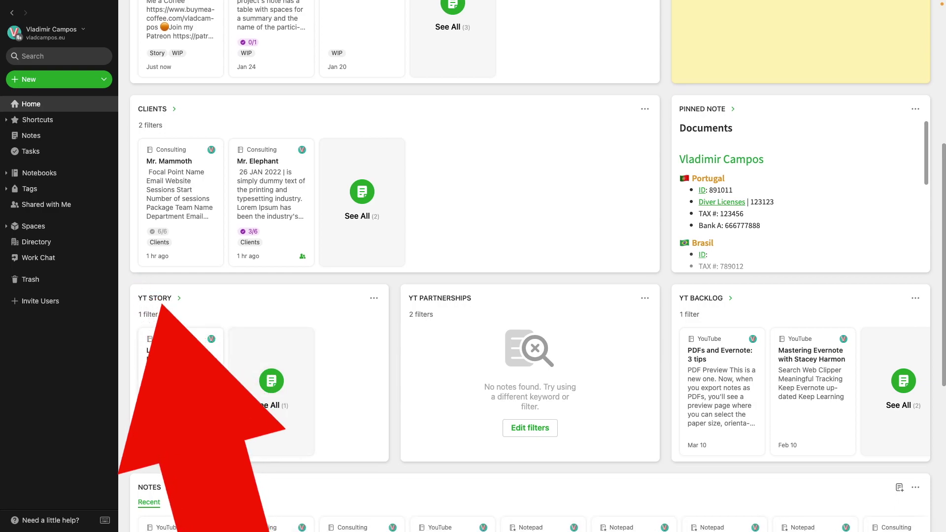
scroll(190, 391, up, 5)
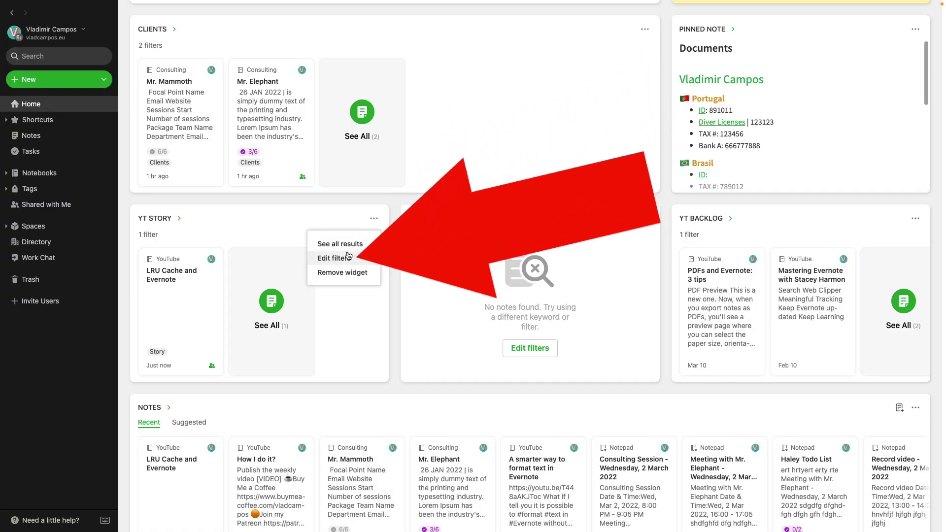
- Inspect the YT Story widget's filter keywords (-tag:WIP) without changes, then view the WIP widget's filters
click(340, 258)
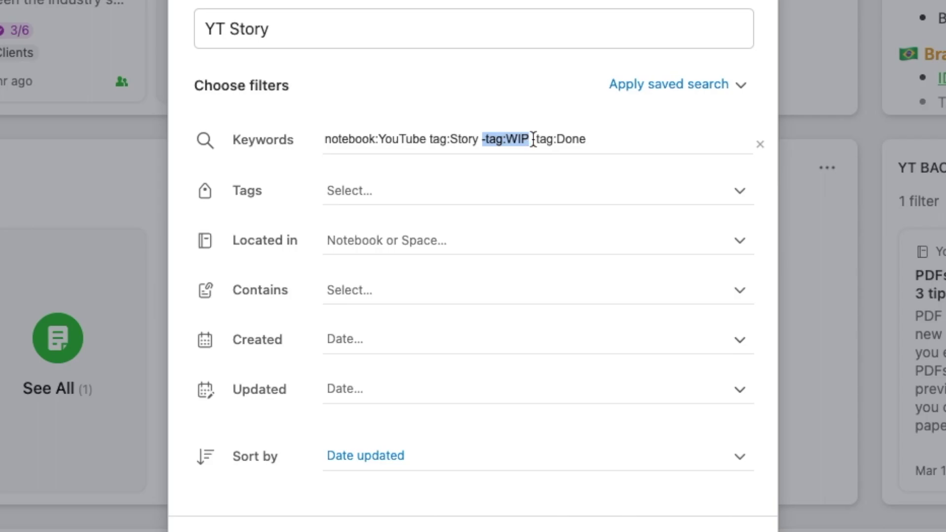
drag(533, 139, 587, 140)
click(559, 406)
scroll(668, 362, up, 8)
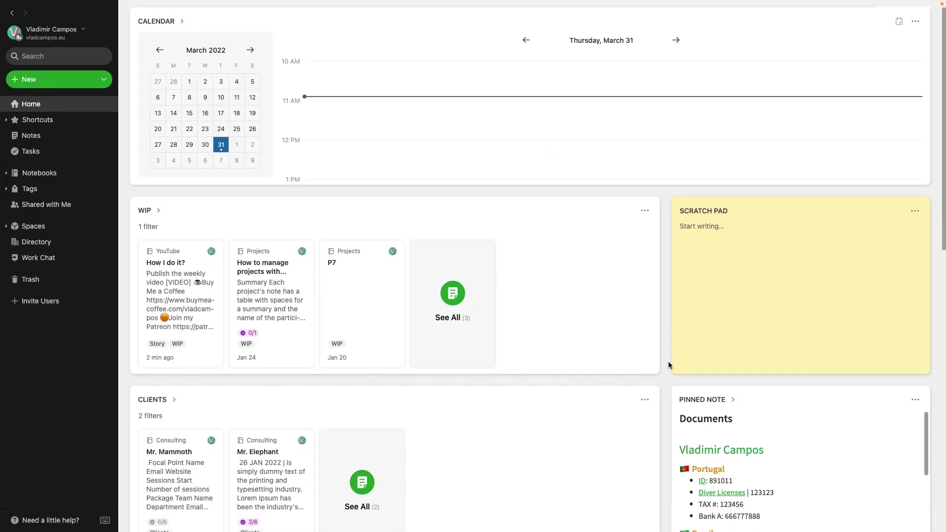
scroll(668, 365, down, 1)
click(631, 228)
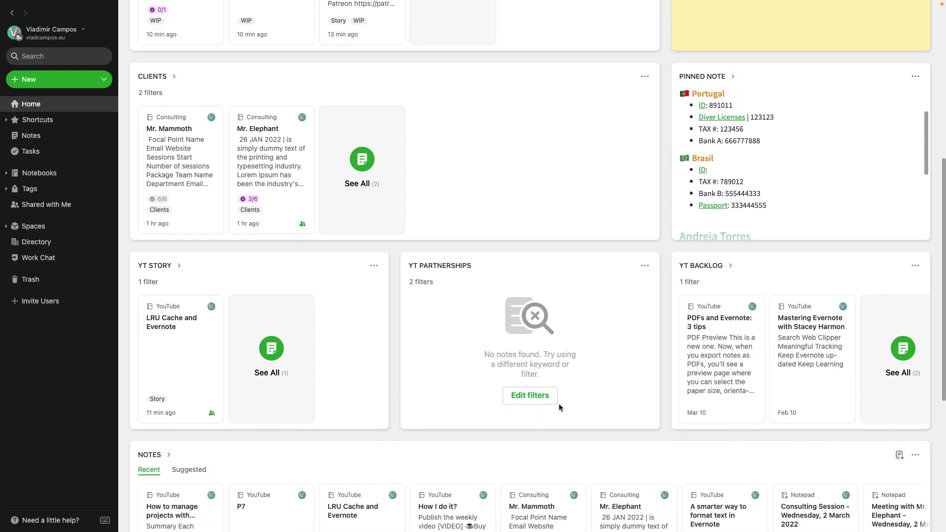
- Scroll down the Home dashboard to find the 'How I do it?' note card
scroll(559, 403, down, 3)
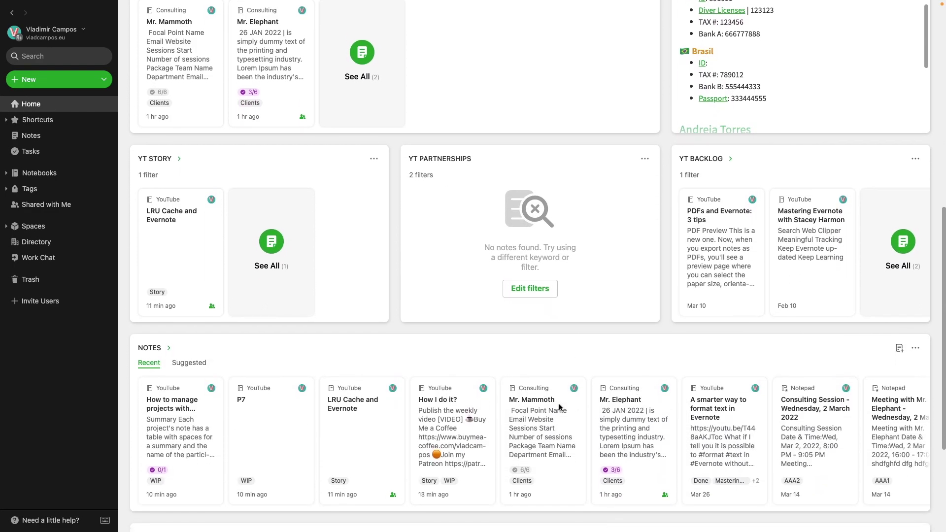
scroll(559, 407, down, 1)
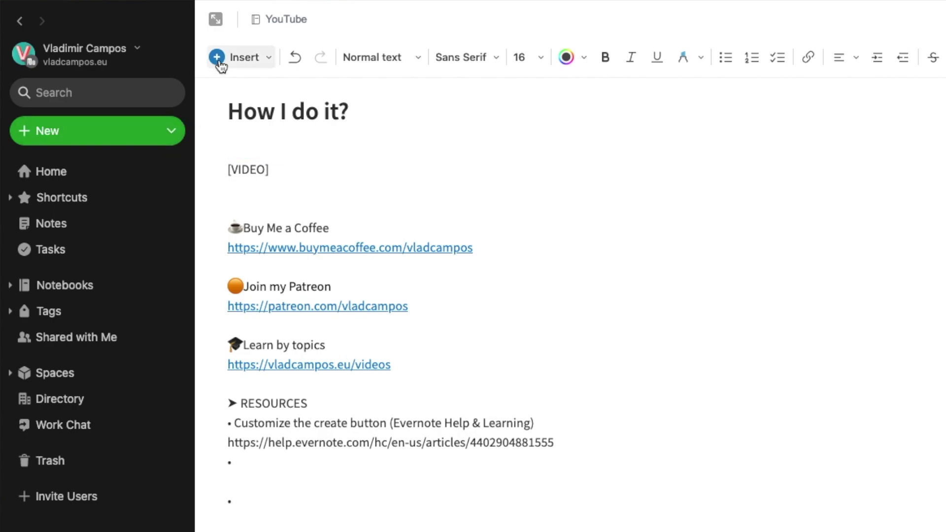
- Insert the April 2 'Publish the weekly video' calendar event, add a line under [VIDEO], and select through RESOURCES
click(219, 63)
click(271, 139)
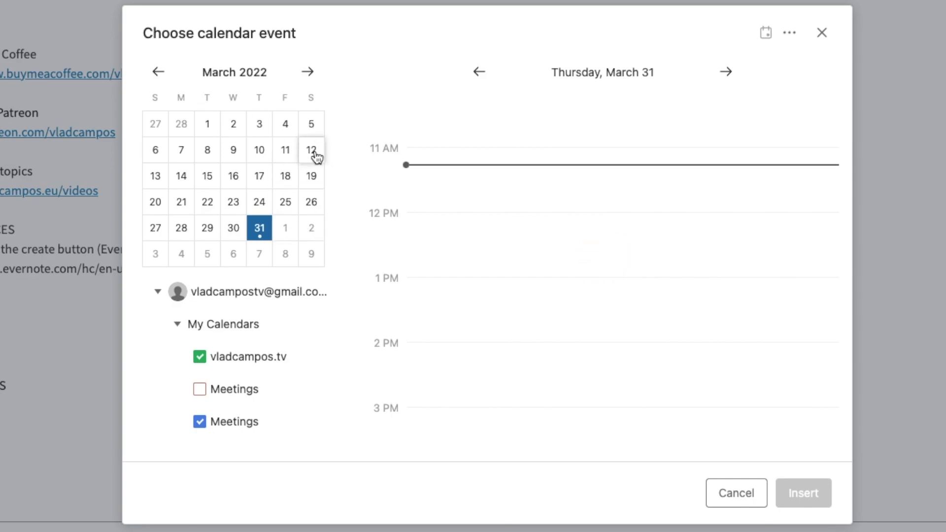
click(312, 229)
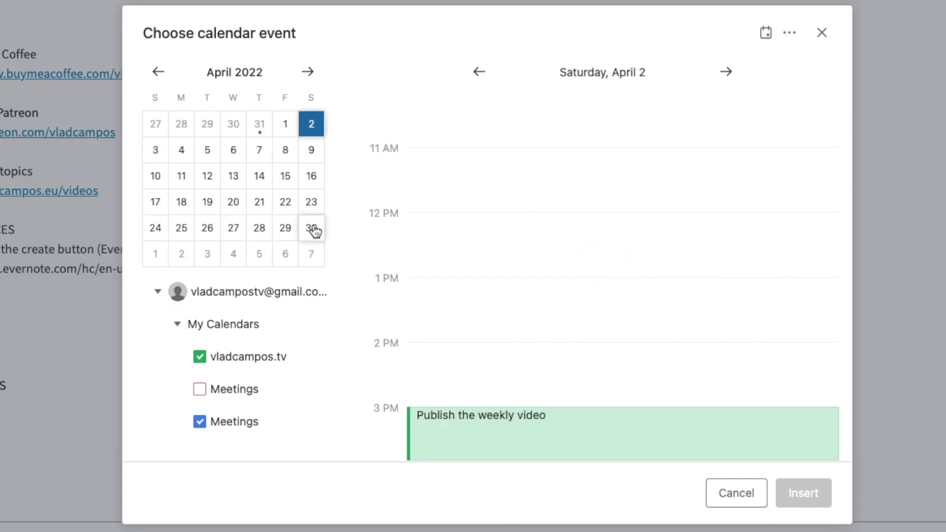
click(532, 429)
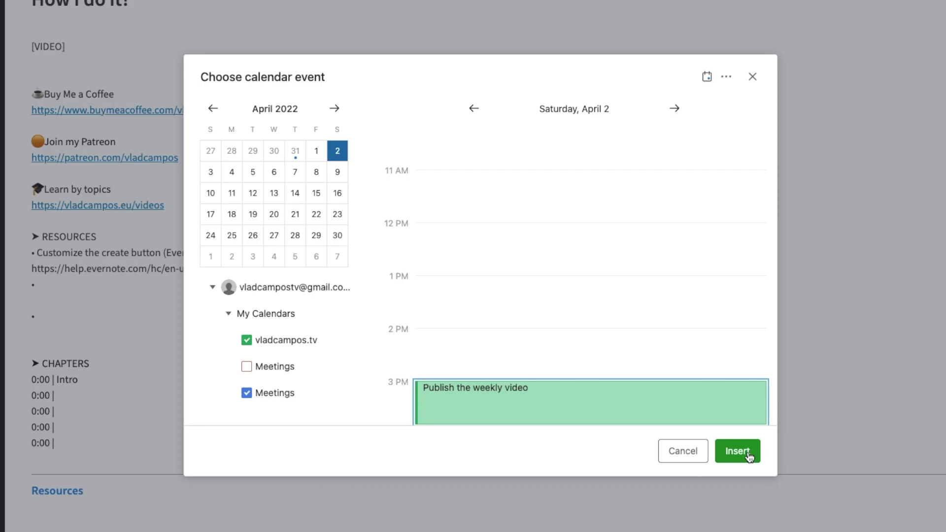
click(748, 458)
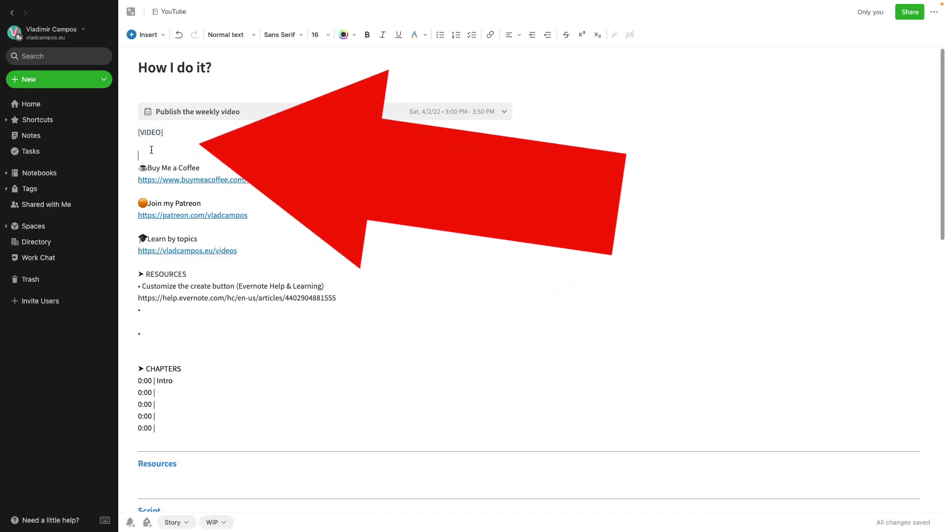
key(Return)
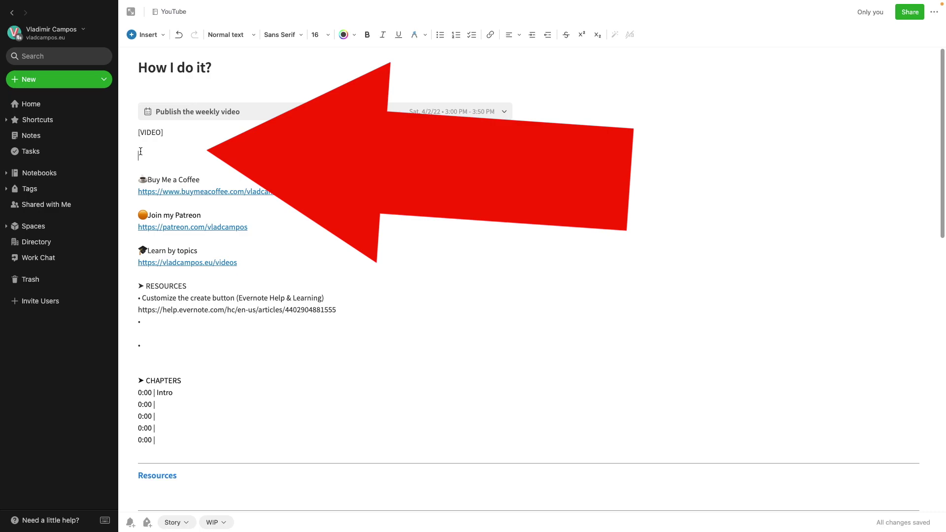
drag(140, 152, 174, 442)
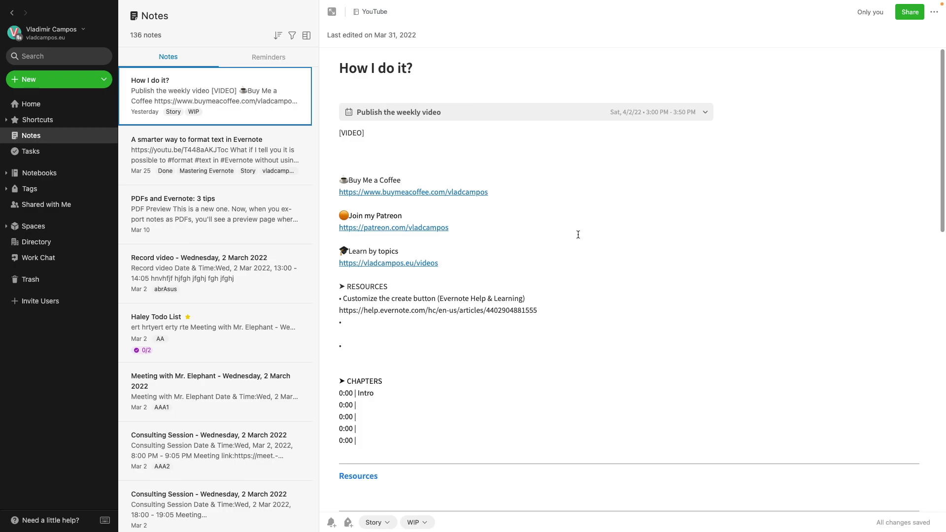
click(217, 151)
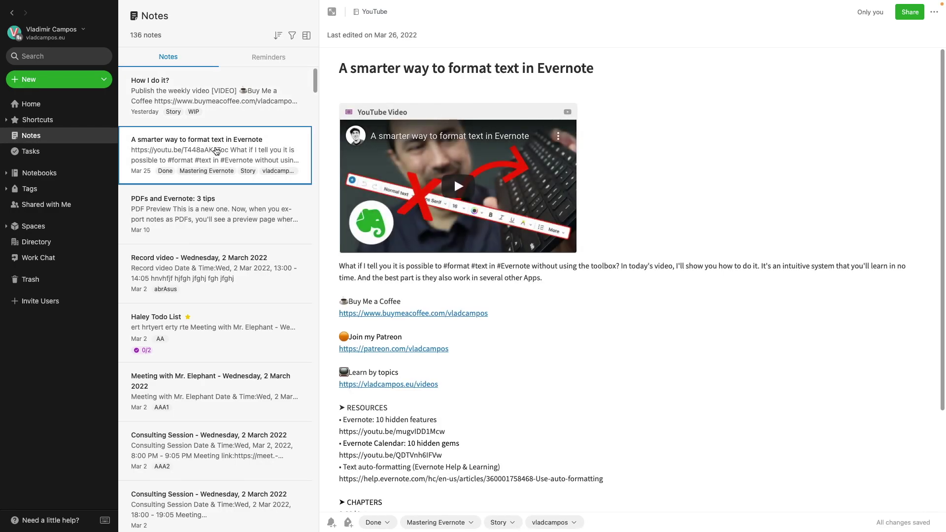
click(213, 110)
scroll(383, 344, down, 5)
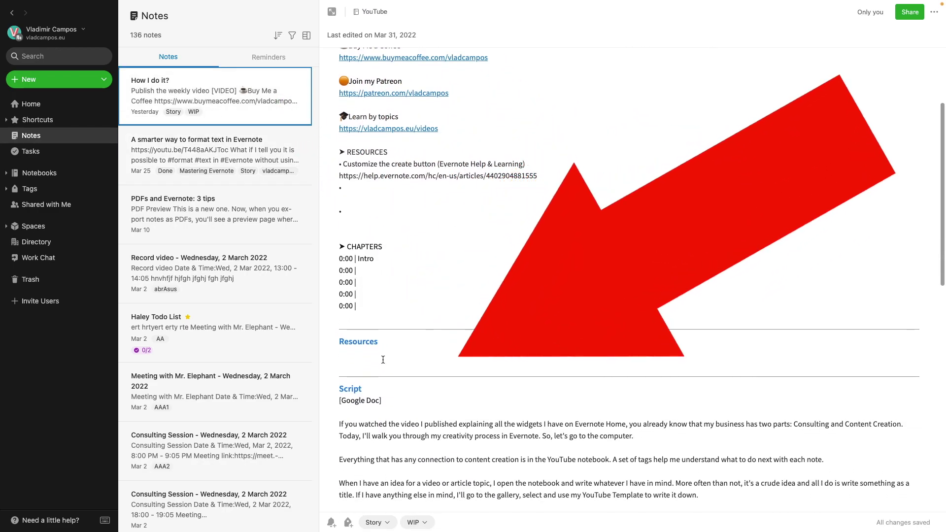
click(382, 359)
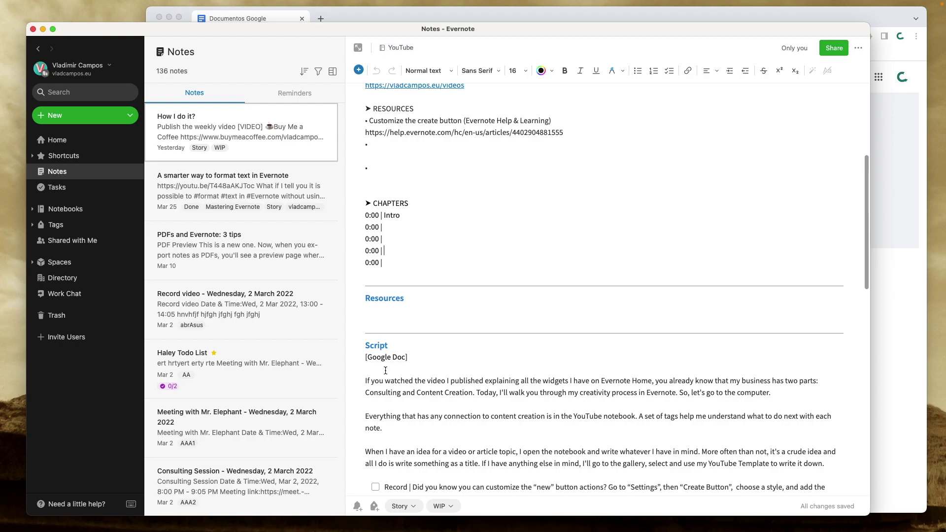
- Paste the script into the 'How I do it?' Google Doc and attach that doc from Google Drive
drag(363, 379, 505, 531)
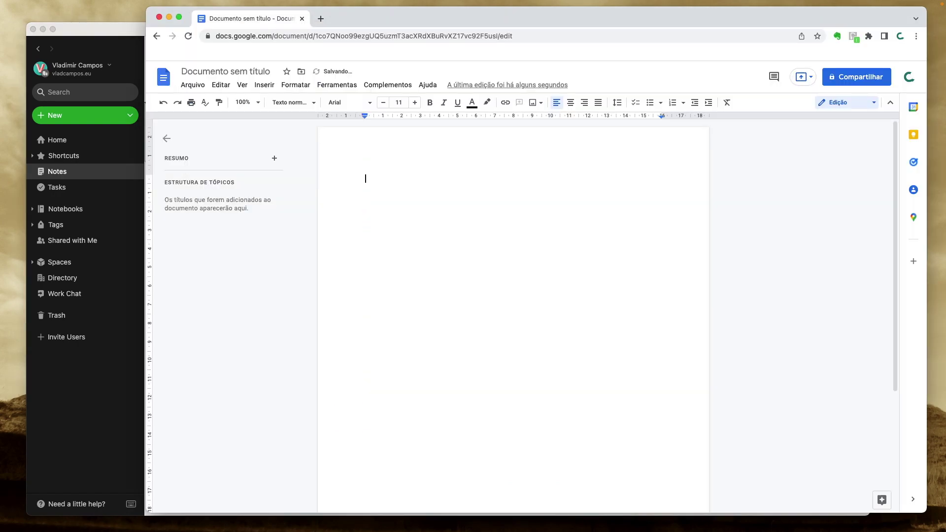
key(super+v)
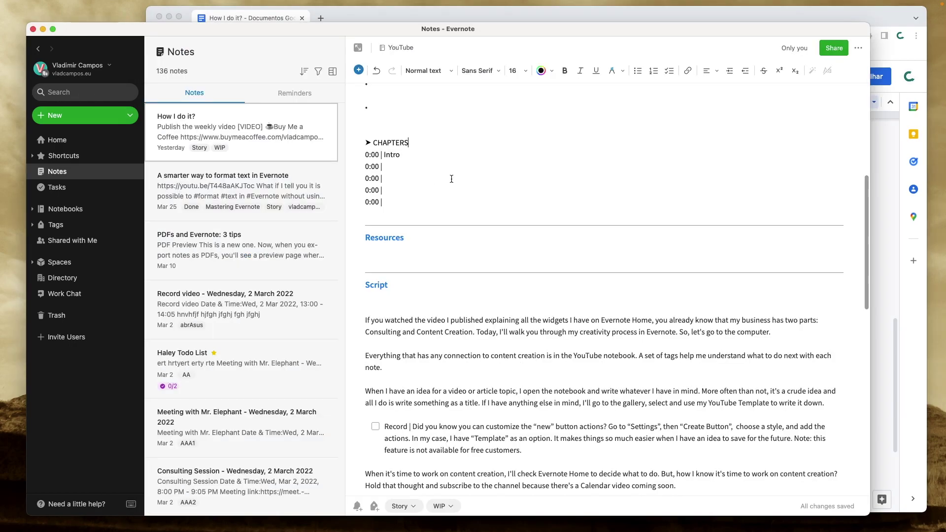
click(359, 69)
click(370, 310)
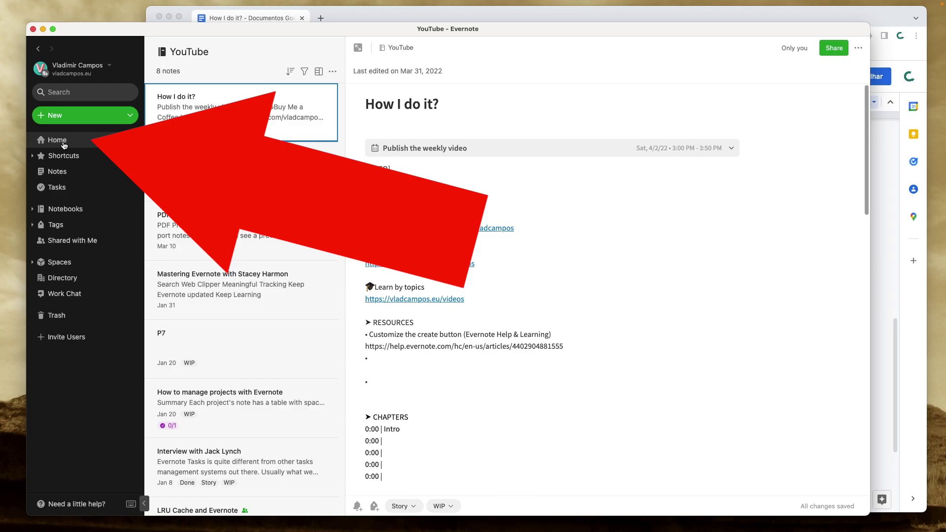
- From the Home dashboard, open 'How I do it?' in the WIP widget to see the linked Google Doc
click(64, 143)
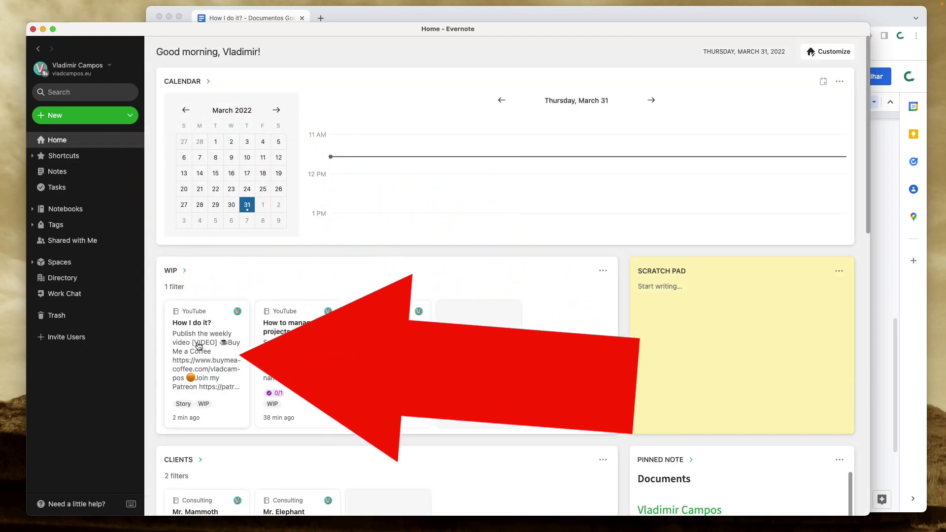
click(199, 346)
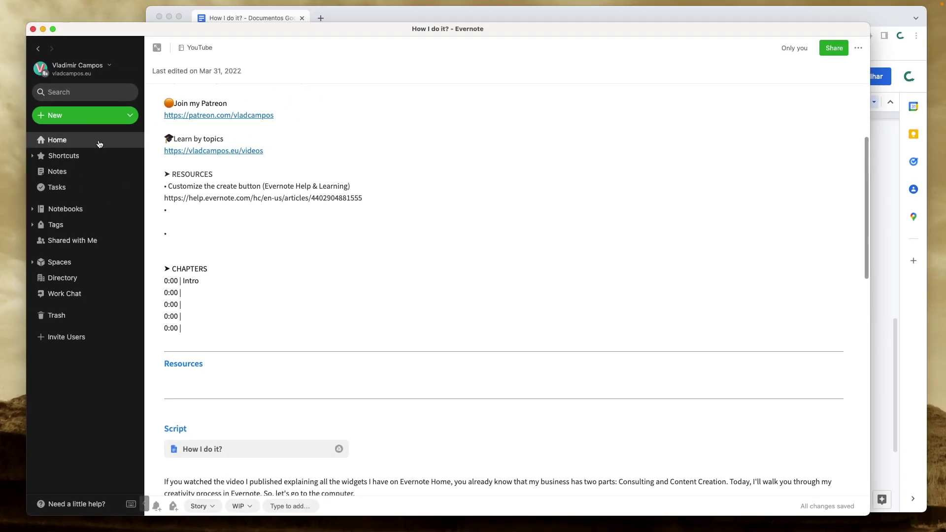
- Return to Home and open the Consulting notebook with the Mr. Elephant client note
click(99, 144)
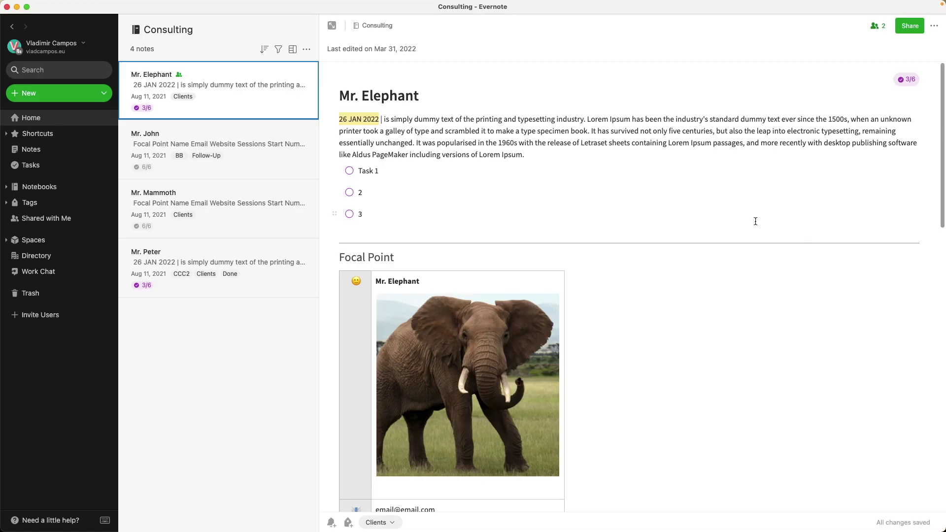
- Jump to the YouTube notebook, add a note titled 'New idea', then switch back to Consulting
key(super+j)
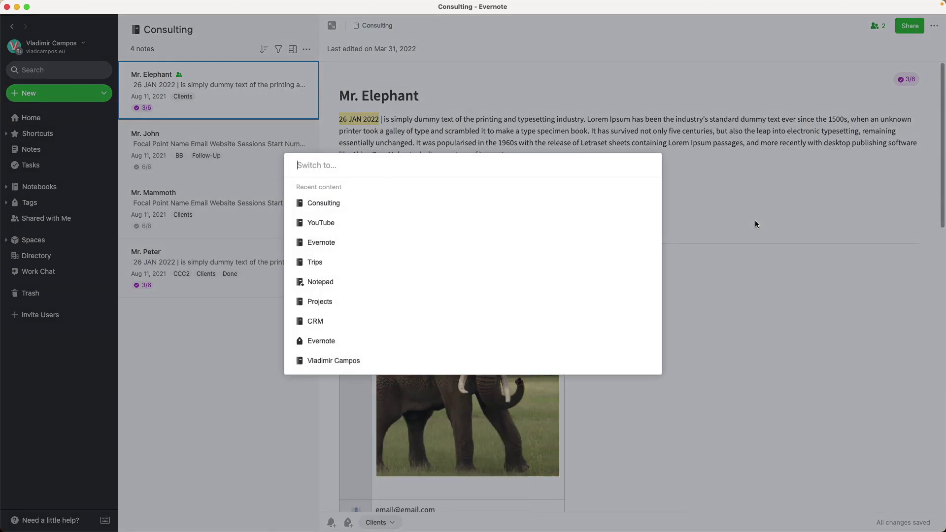
text(youtub)
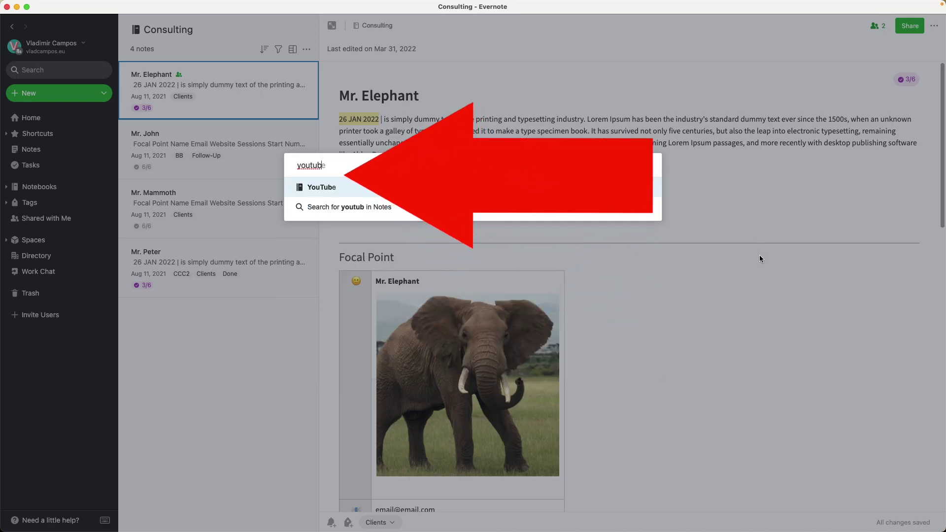
key(Return)
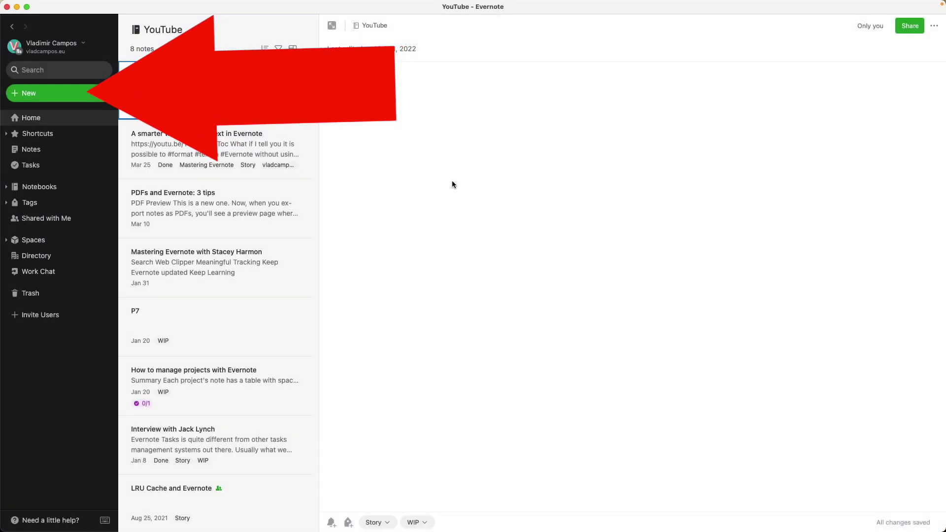
click(41, 97)
click(41, 95)
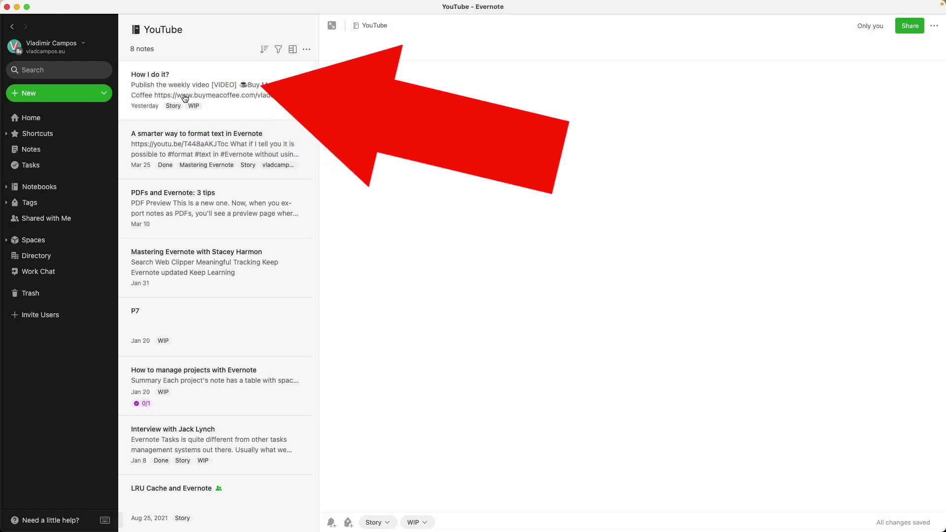
text(New idea)
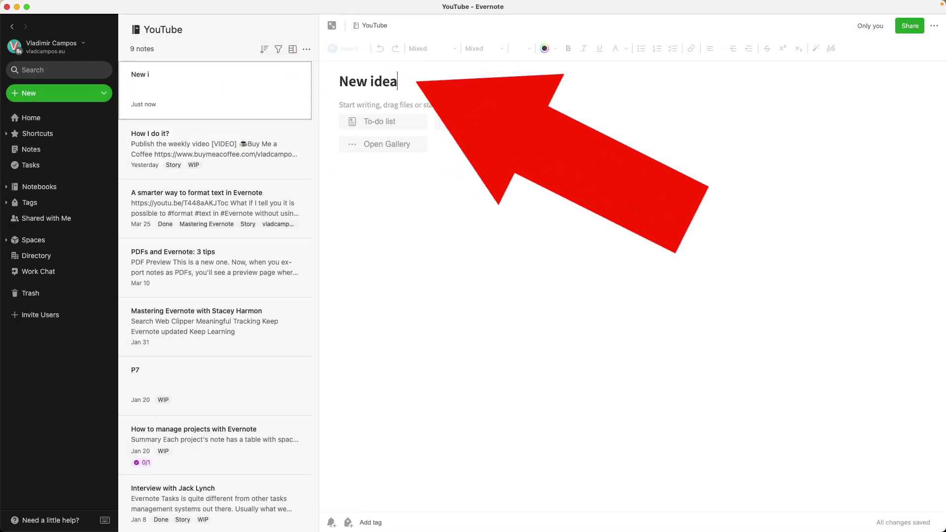
key(super+j)
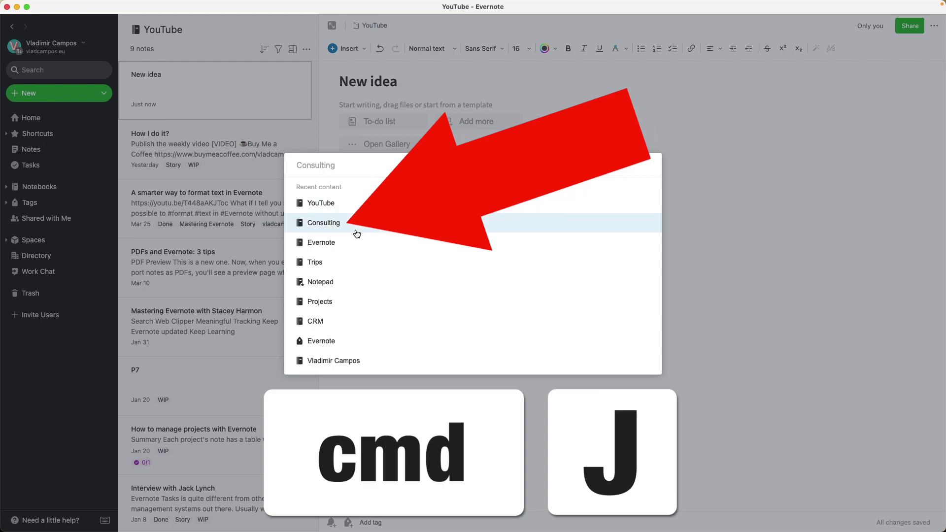
click(356, 231)
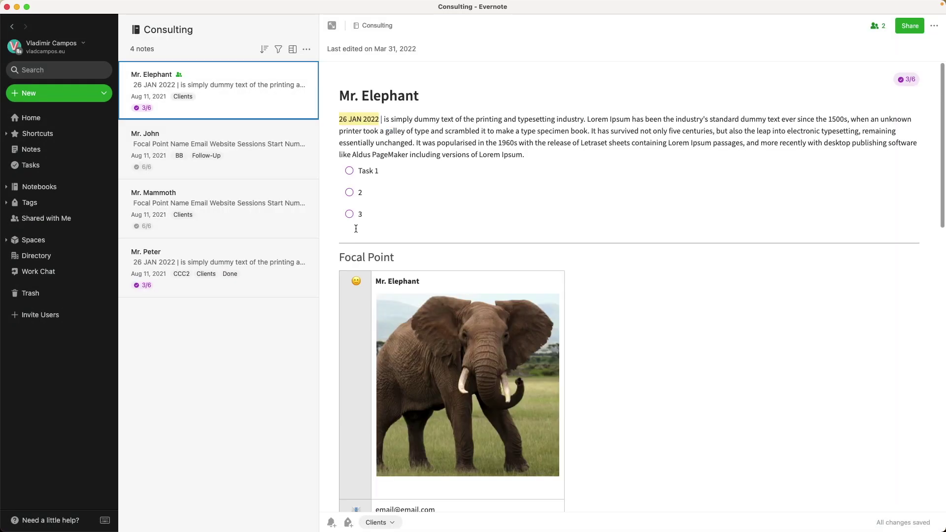